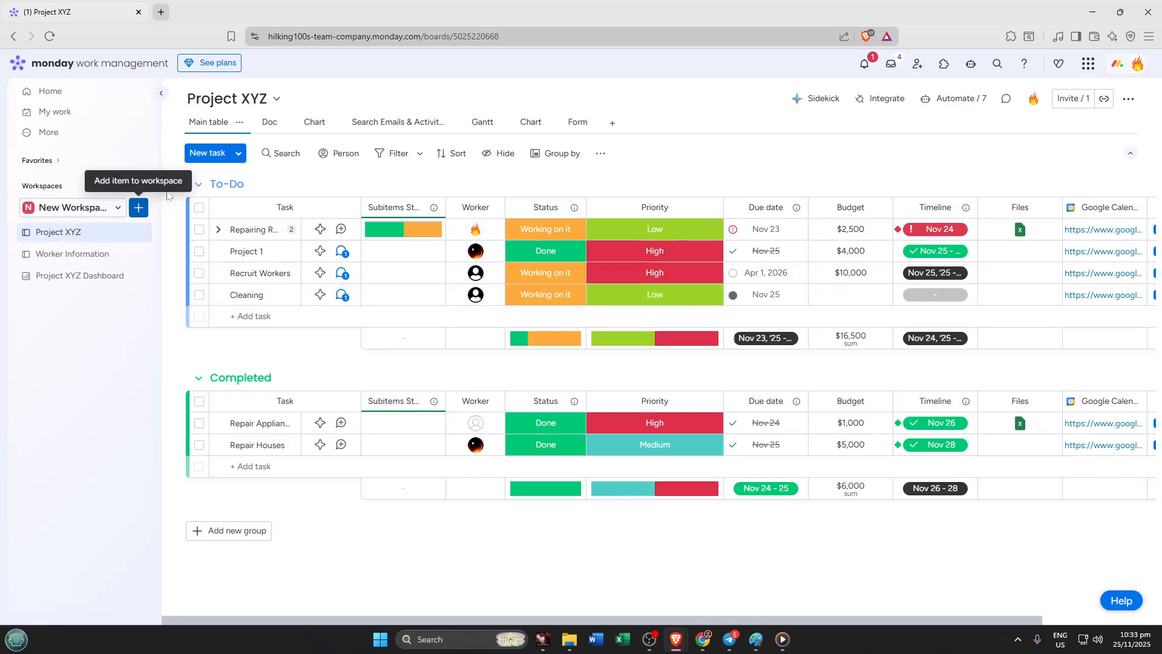
Create a new board in the current workspace for managing Tasks, keeping the name New Board and Main privacy
click(139, 207)
click(146, 210)
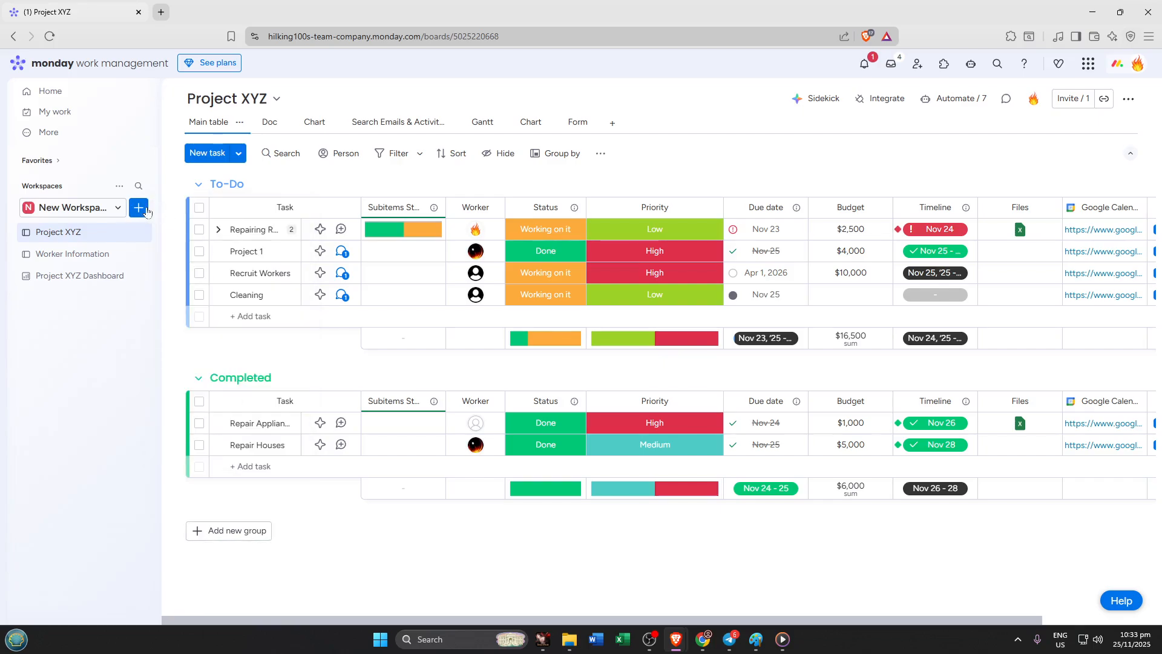
click(144, 216)
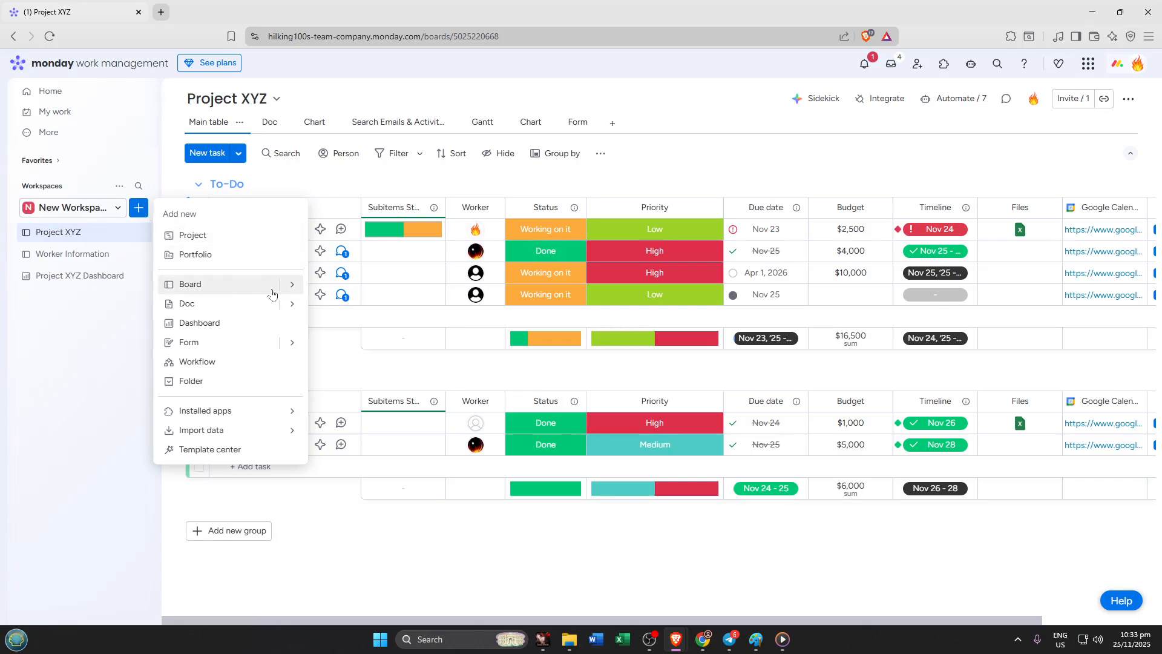
mouse_move(293, 294)
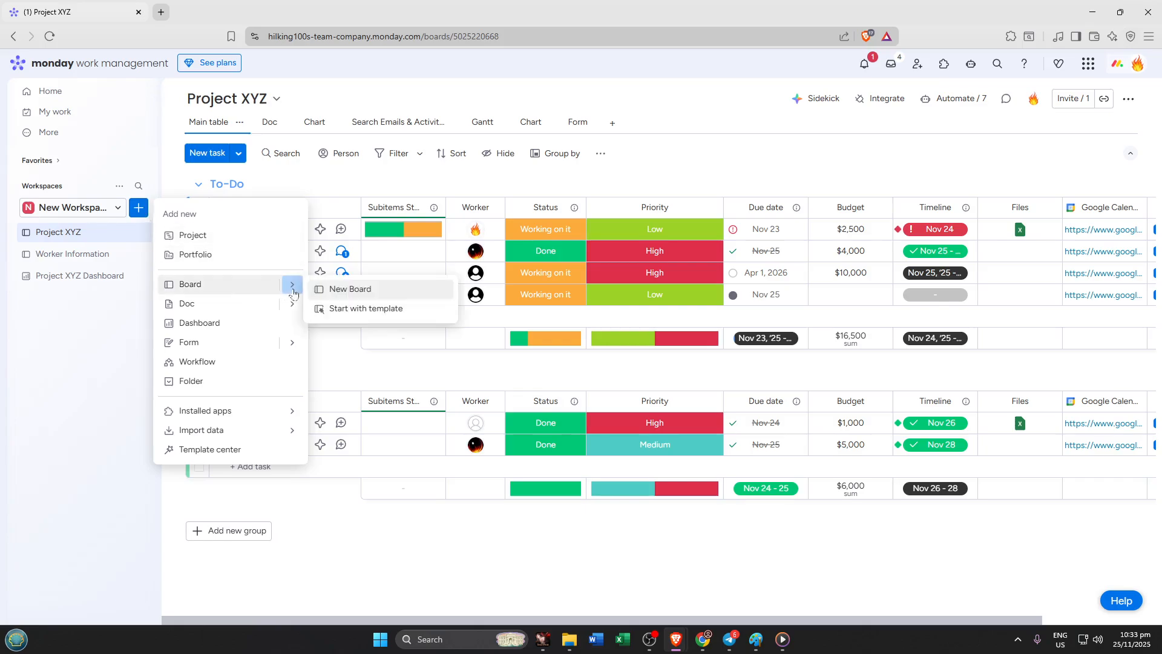
click(350, 294)
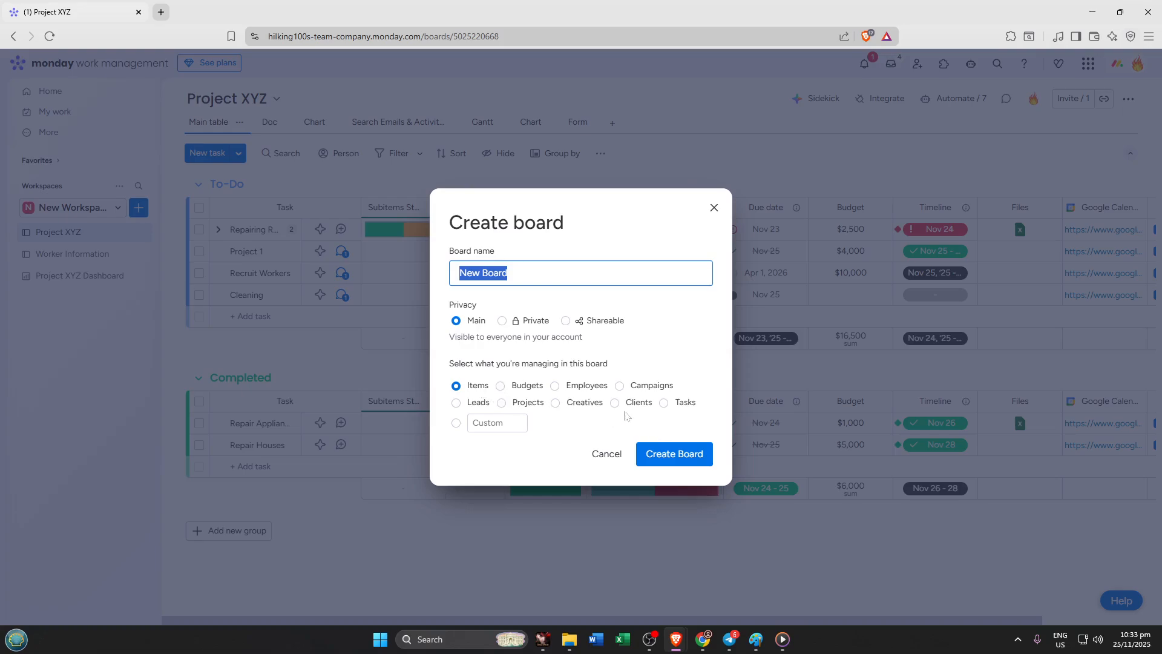
click(664, 403)
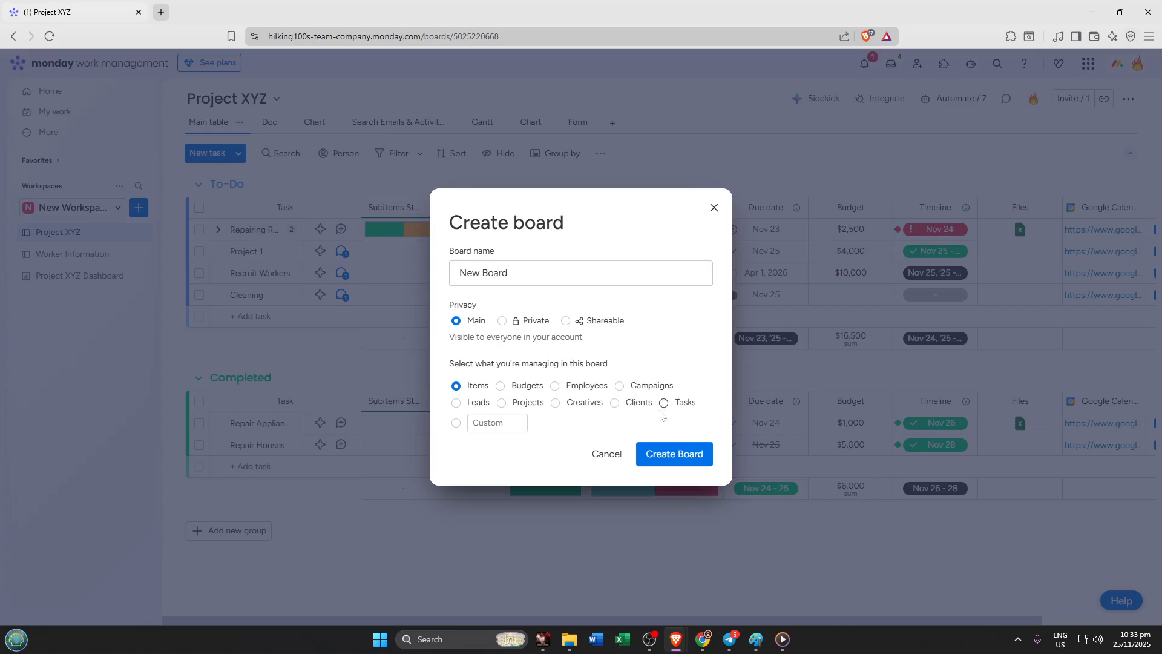
click(649, 453)
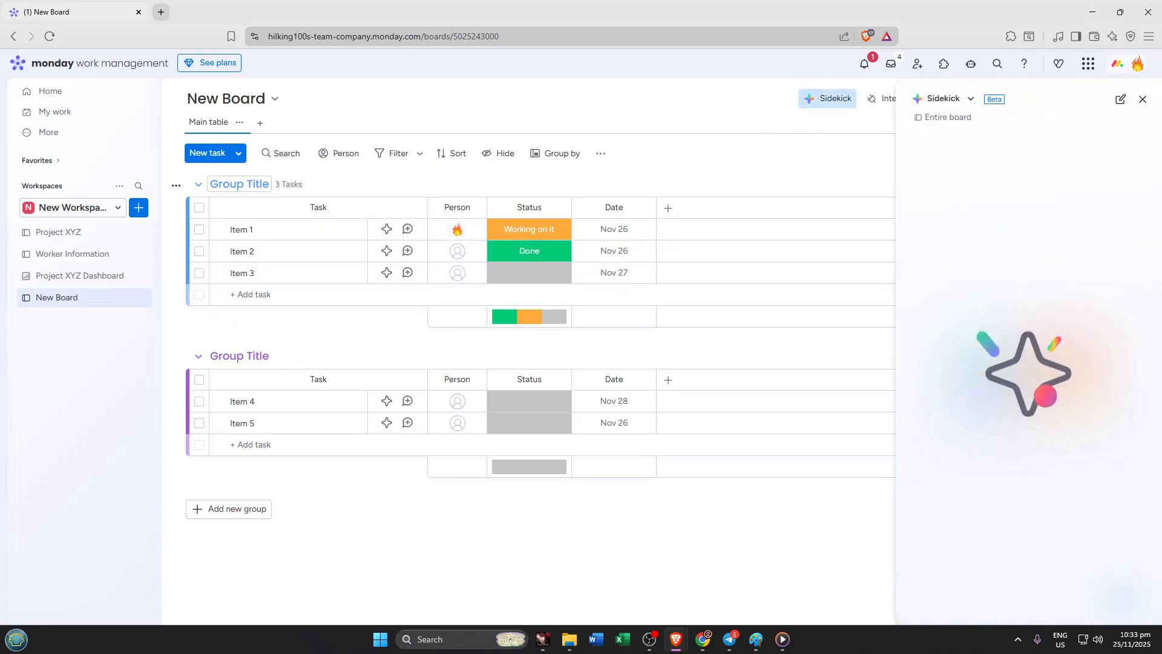
Rename the first group on the new board, the one containing Item 1, as "To do"
double_click(239, 183)
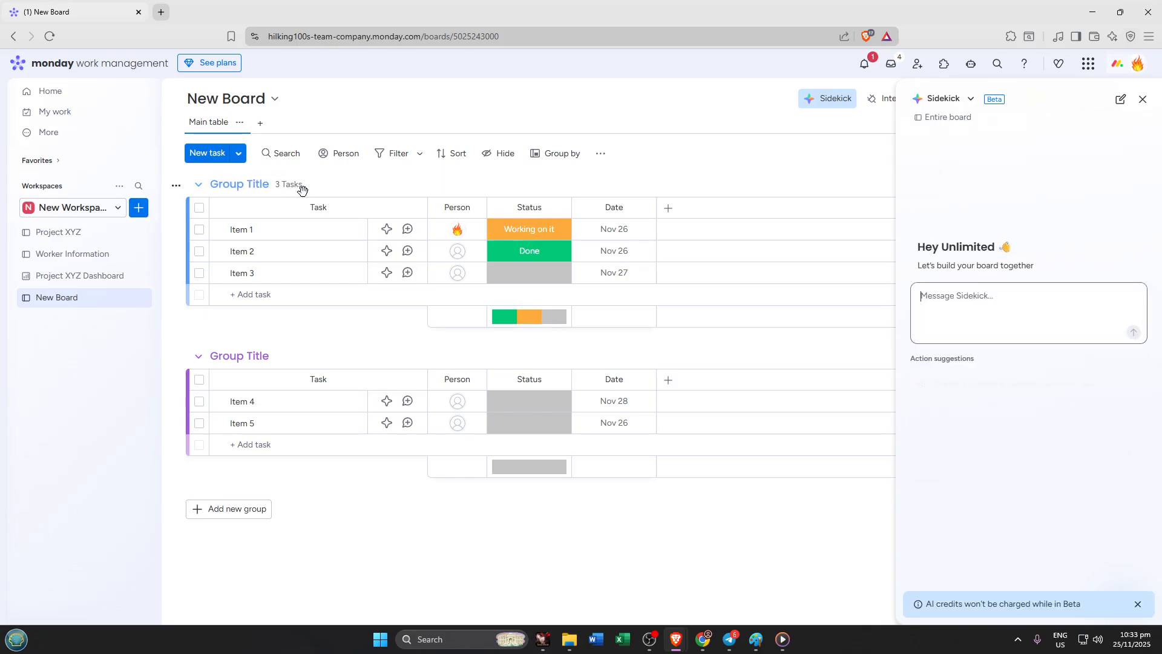
text(Tod)
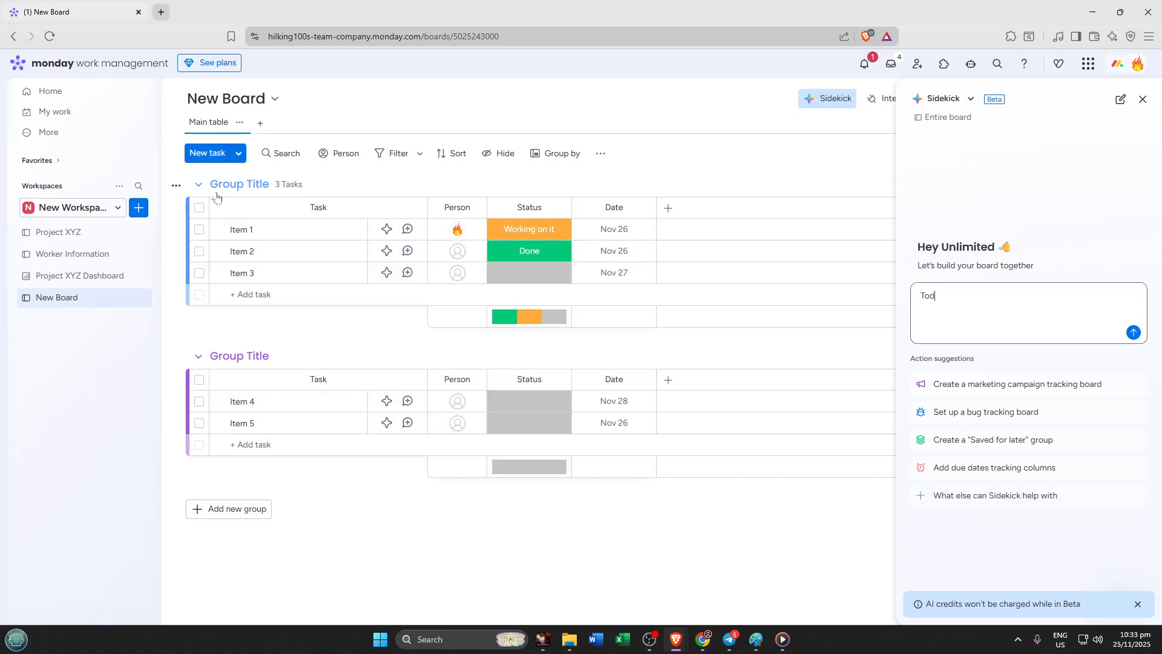
click(248, 184)
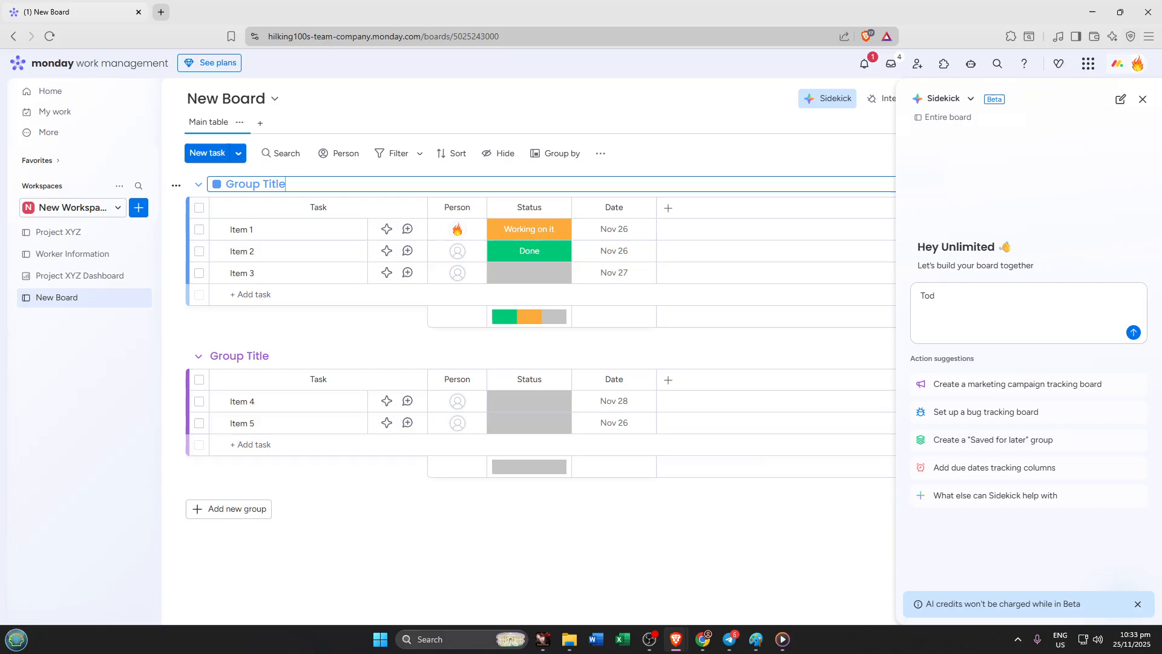
click(226, 184)
key(shift+End)
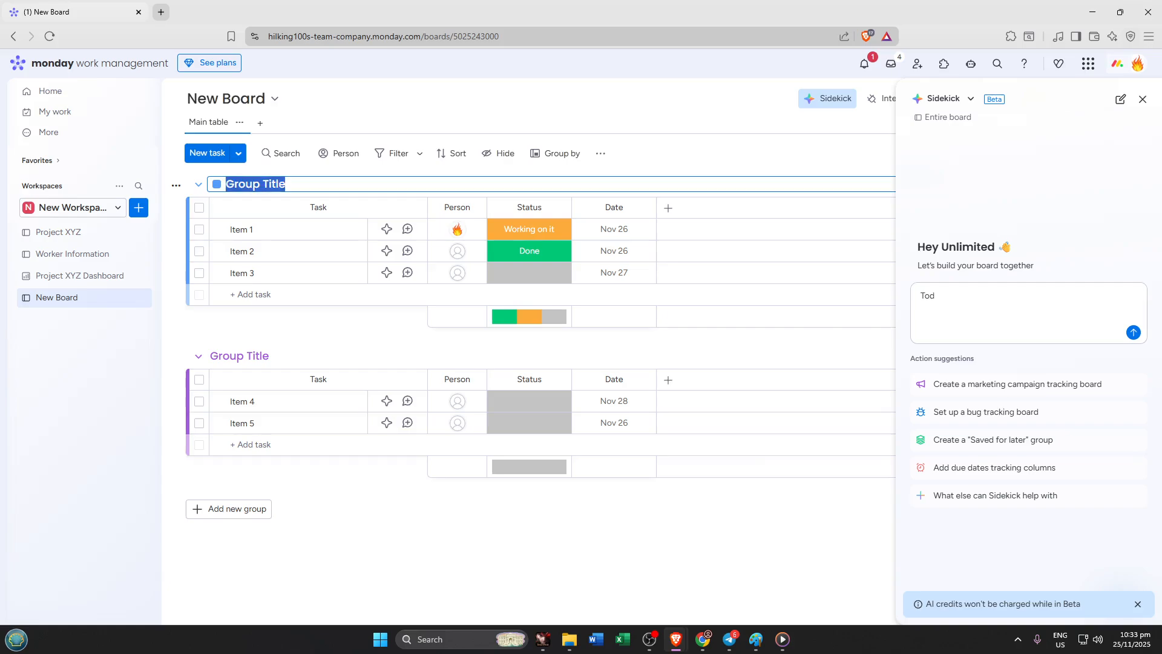
text(T)
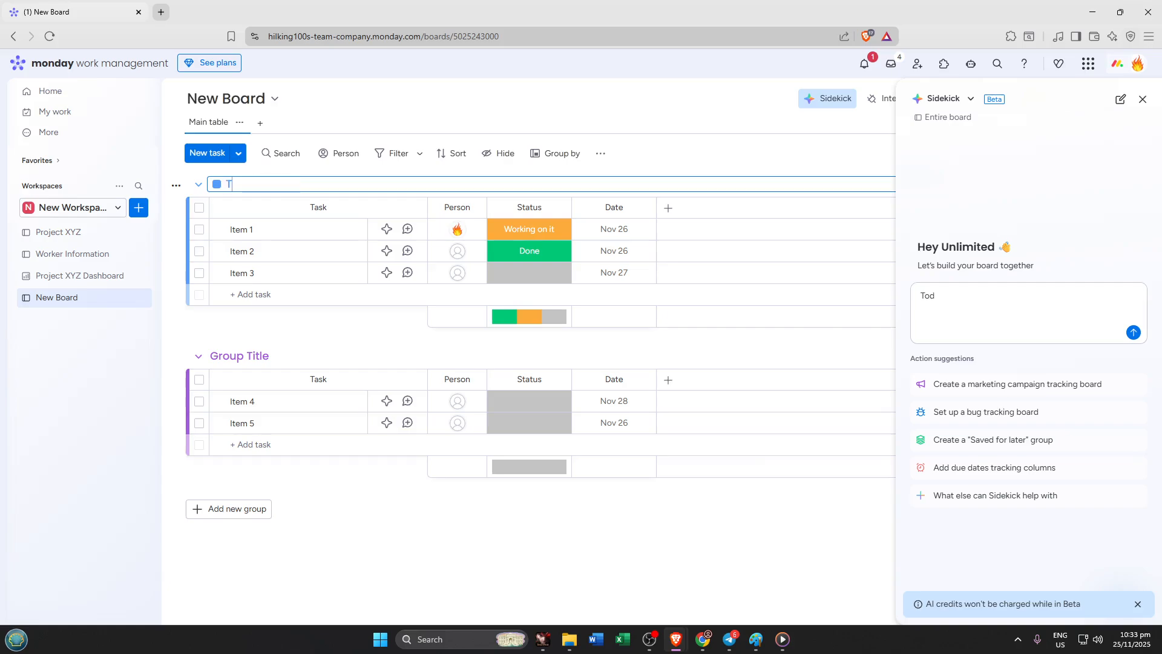
text(o do)
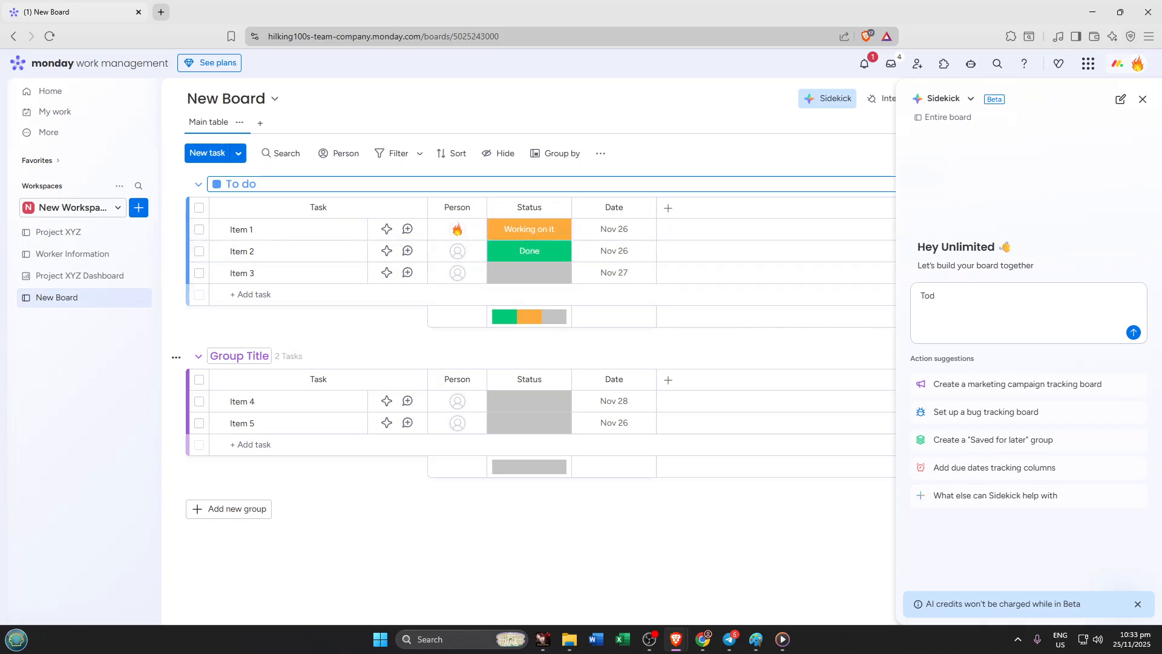
Rename the second group, the one containing Item 4 and Item 5, as "In Progress"
double_click(234, 355)
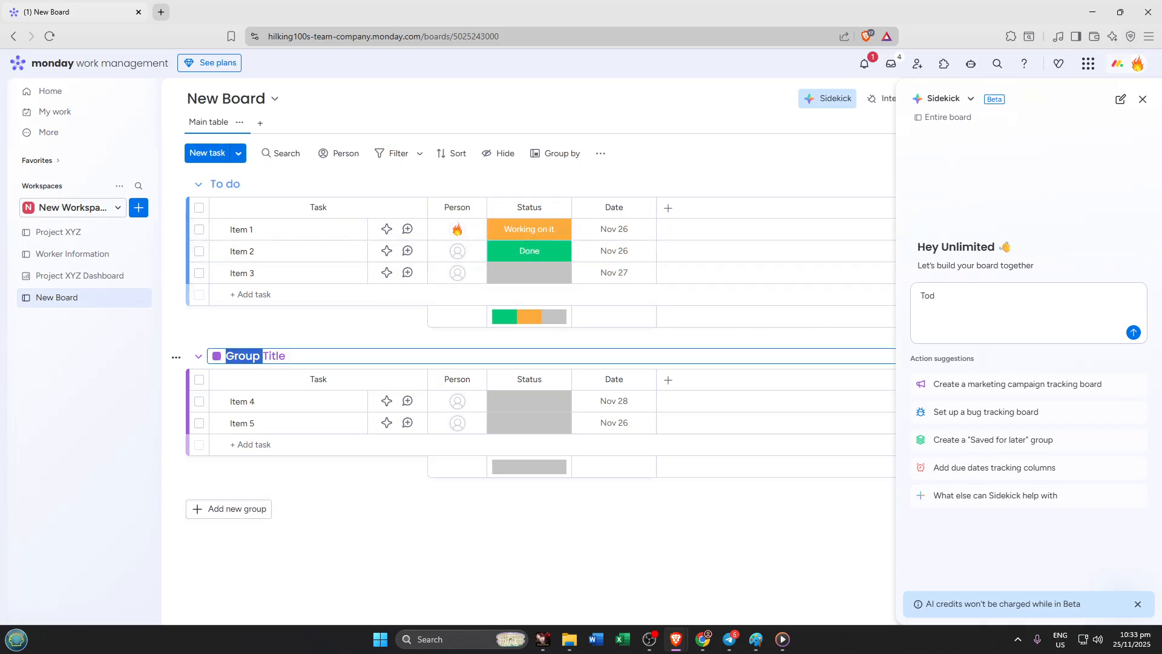
key(ctrl+a)
text(In)
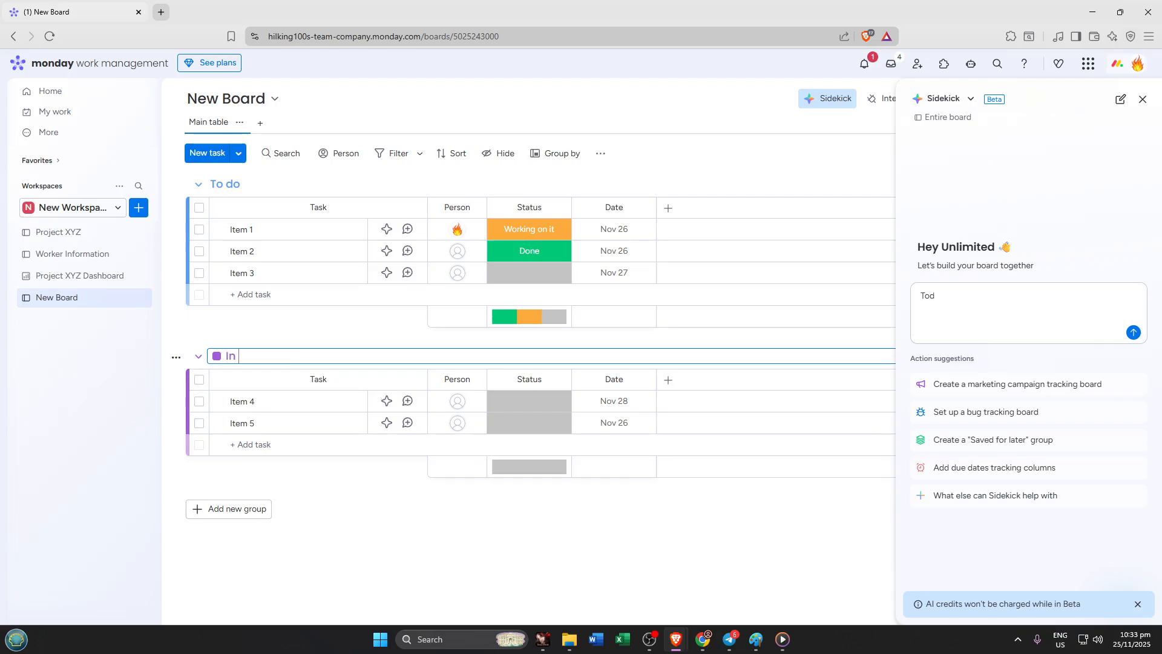
text( Progress)
Add a third group below In Progress and name it "Completed"
click(251, 510)
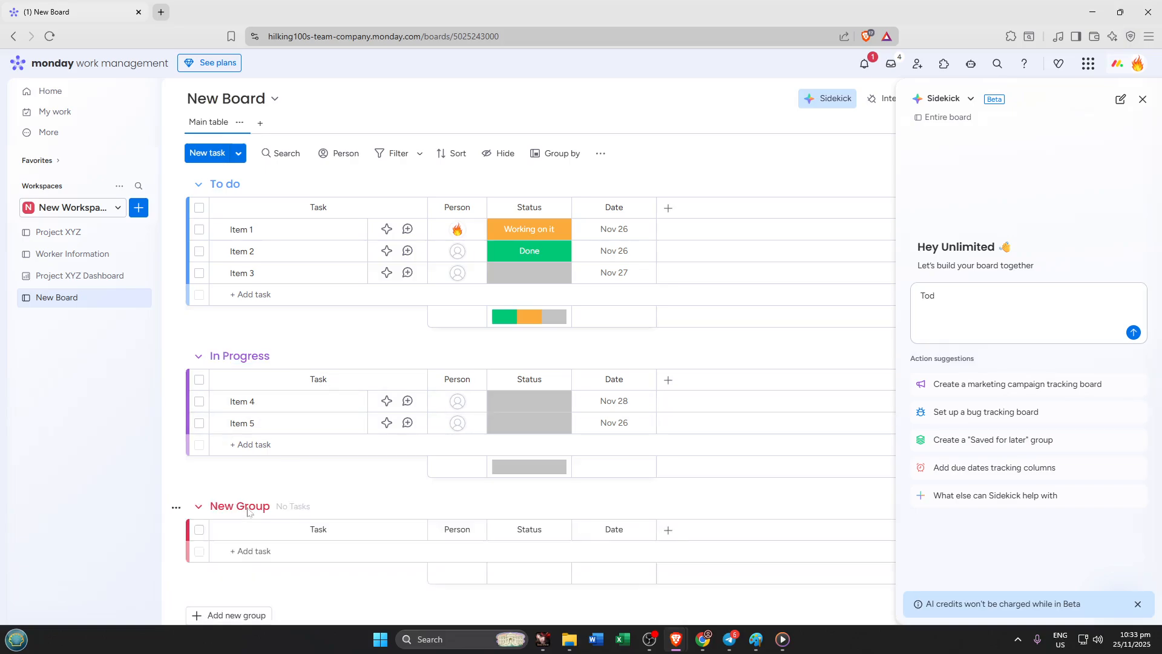
click(252, 506)
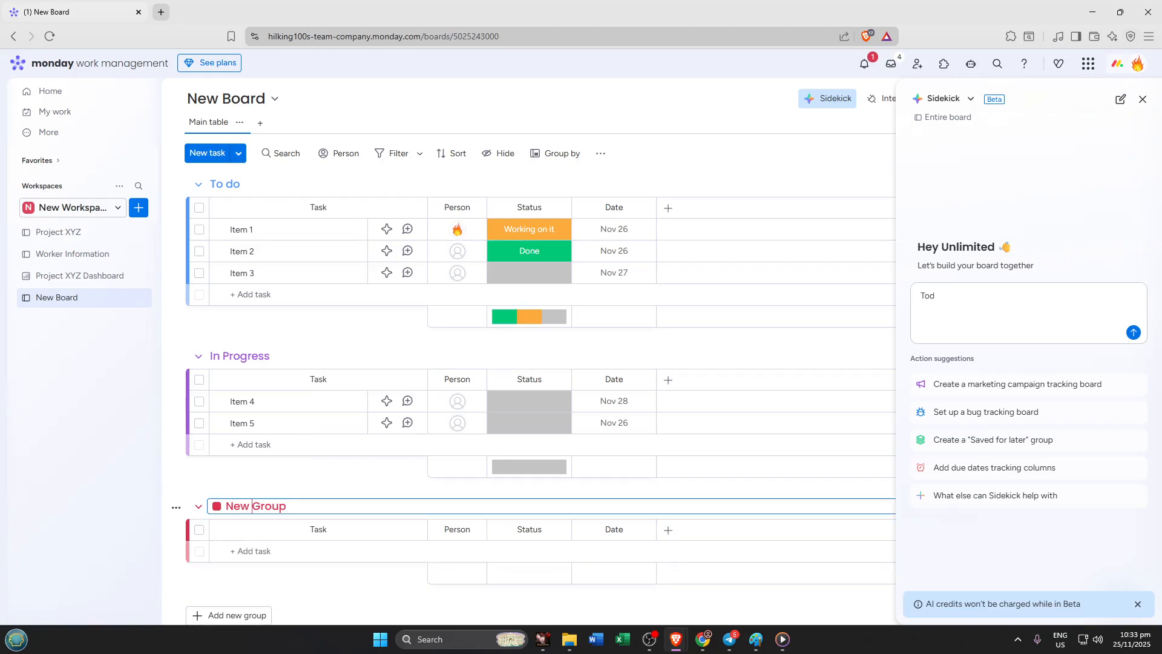
key(ctrl+a)
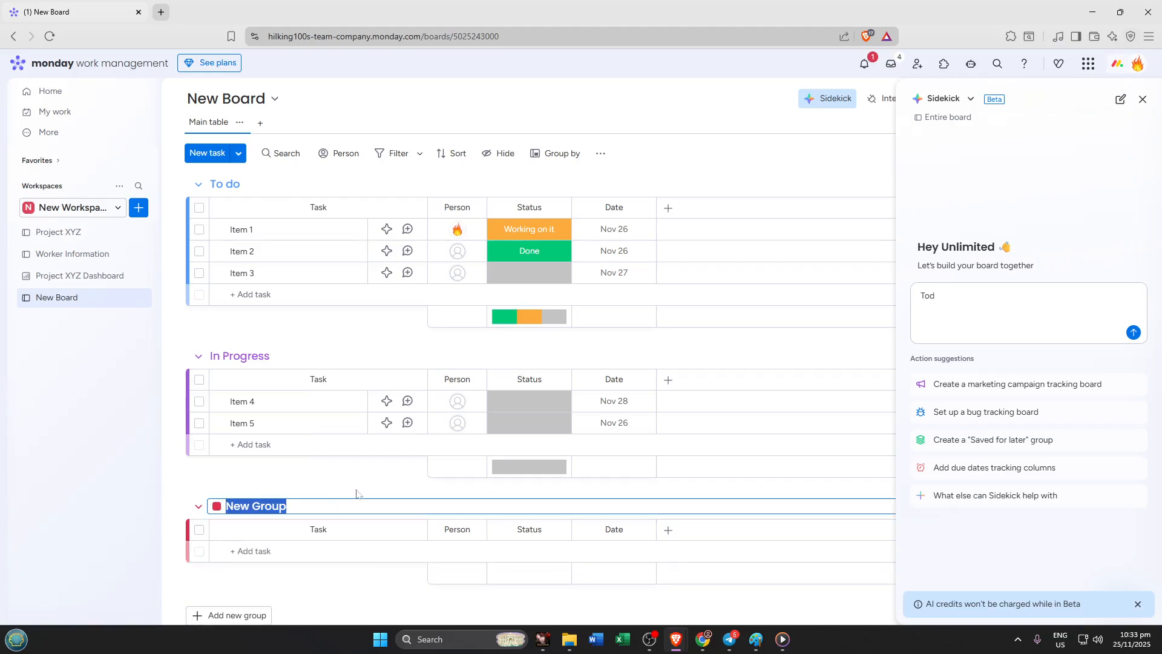
text(Com)
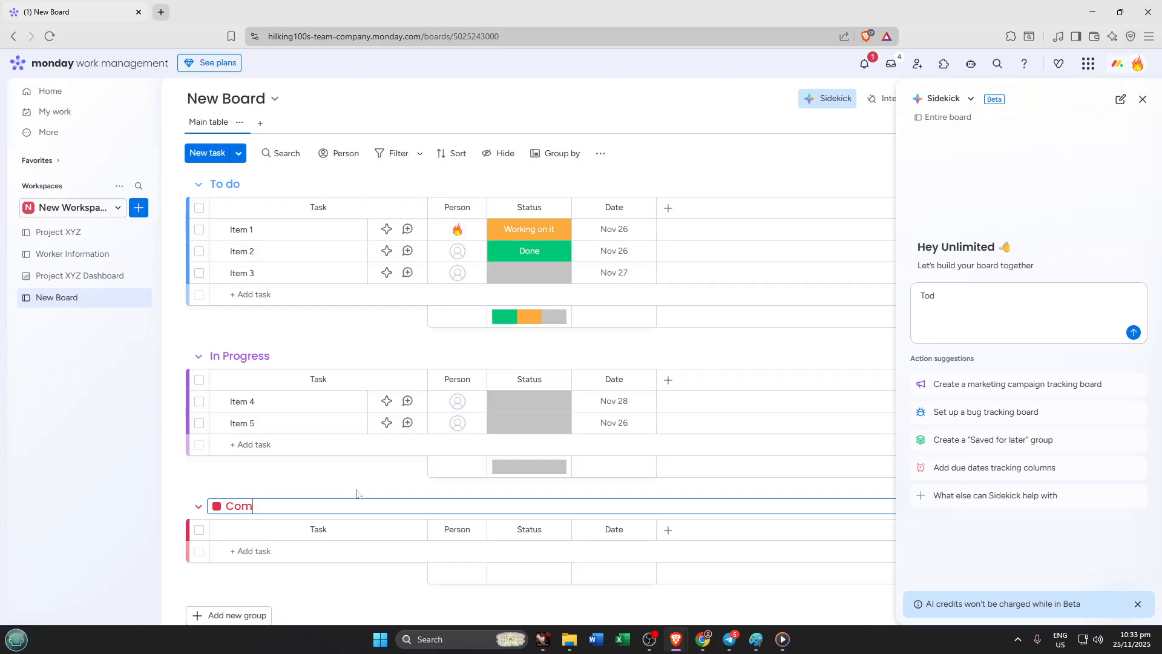
text(pleted)
click(101, 482)
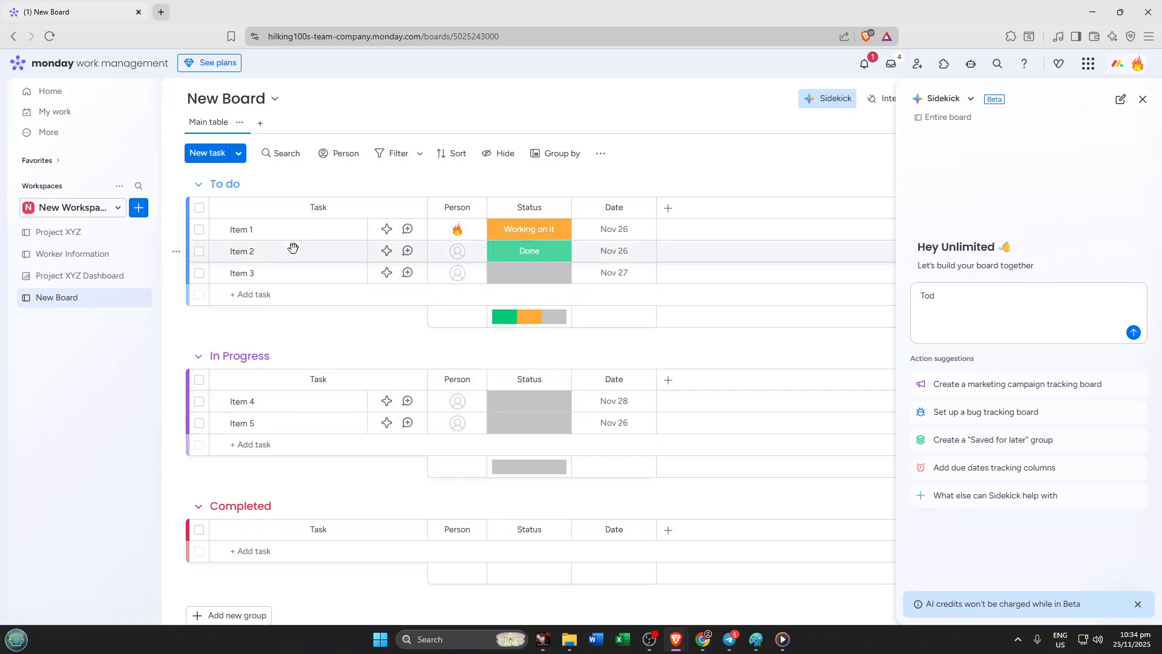
Rename the task Item 1 in the To do group as "Cleaning"
click(258, 229)
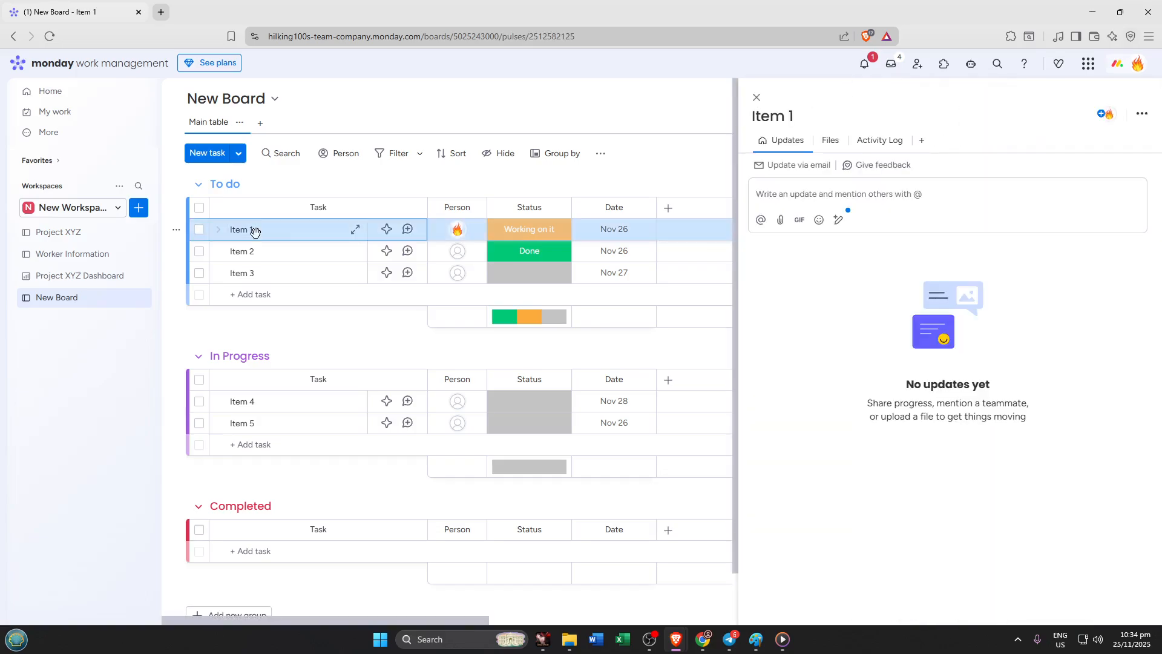
click(251, 230)
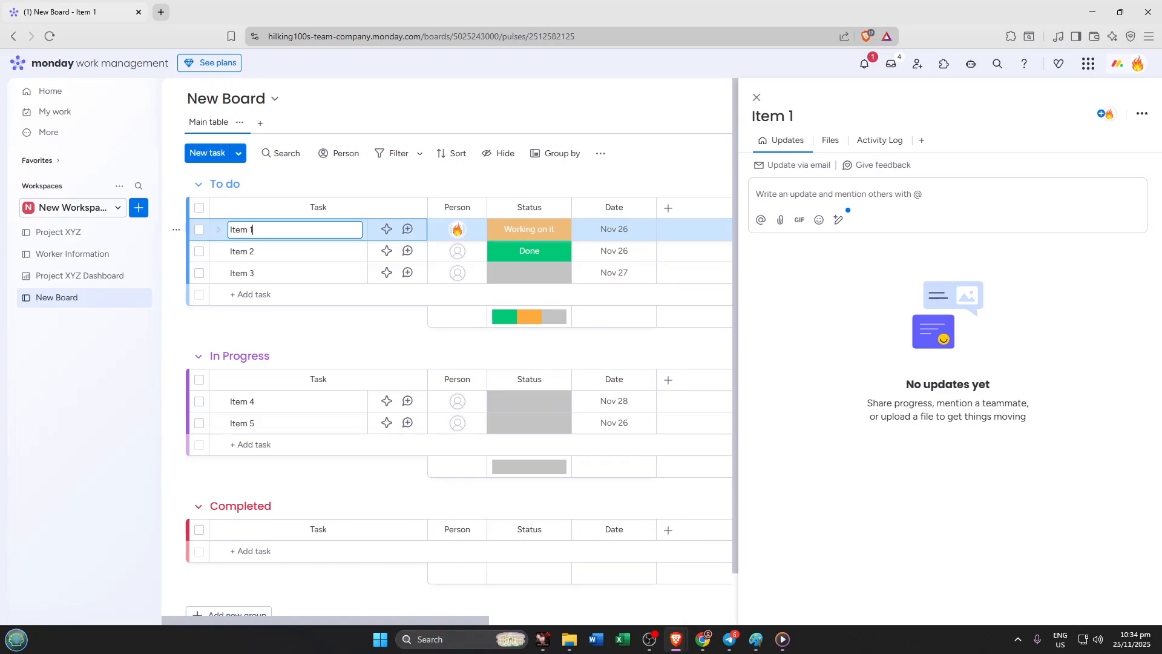
key(ctrl+a)
text(C)
key(Return)
Rename the task Item 2 in the To do group as "Checking Tools"
click(316, 253)
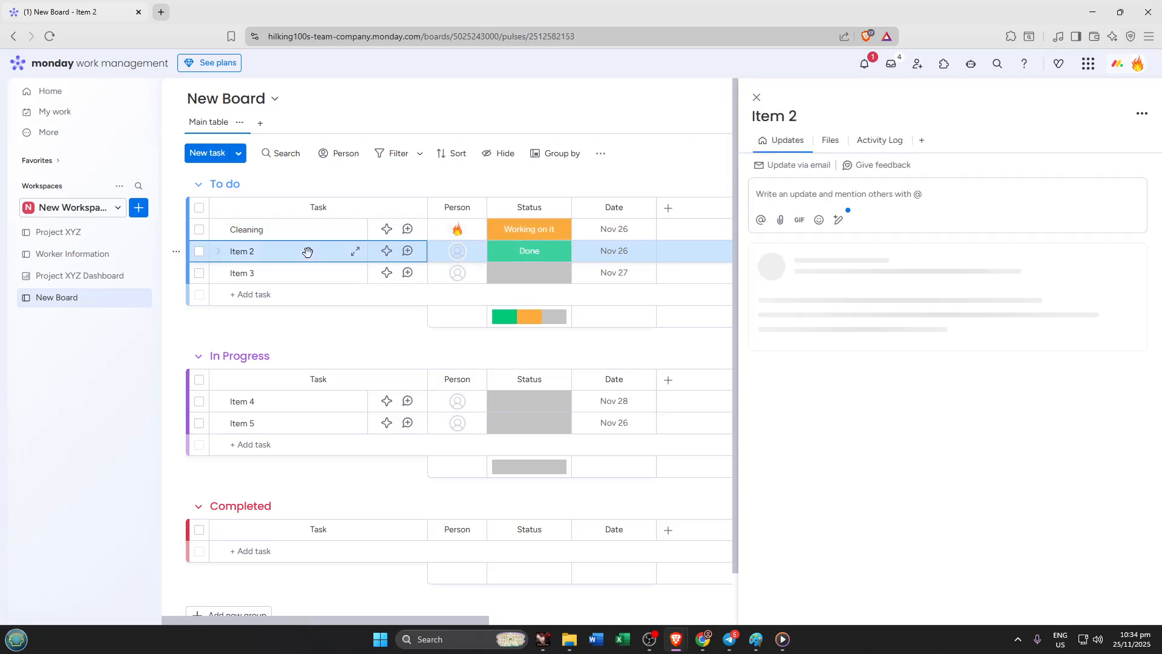
click(245, 251)
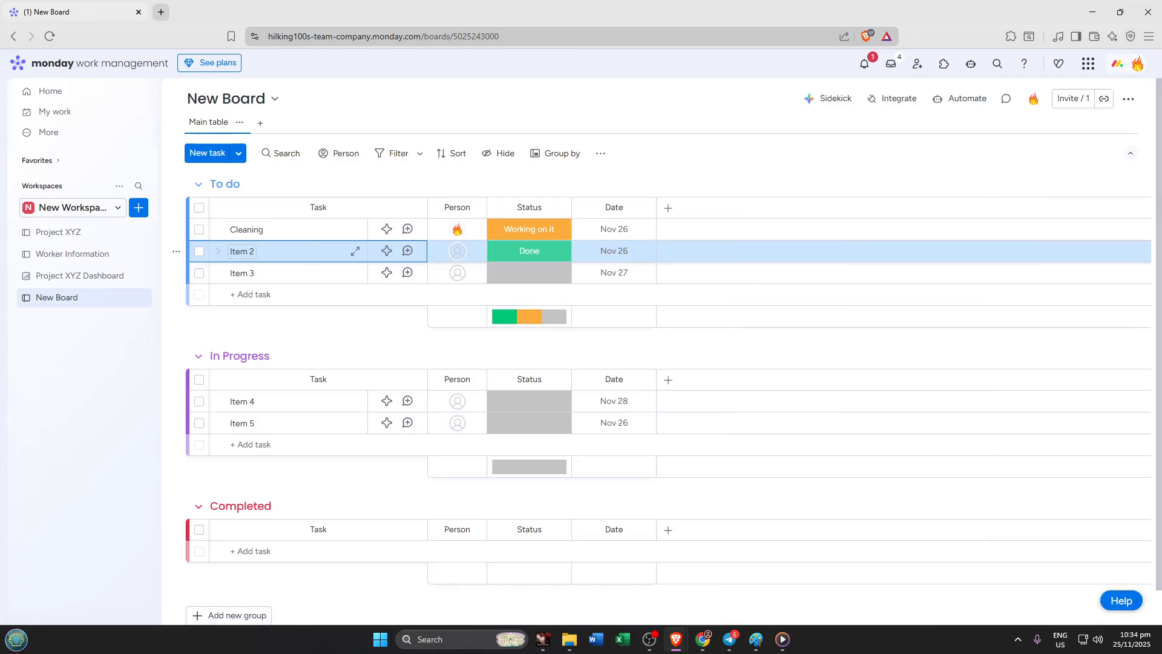
click(245, 251)
key(ctrl+a)
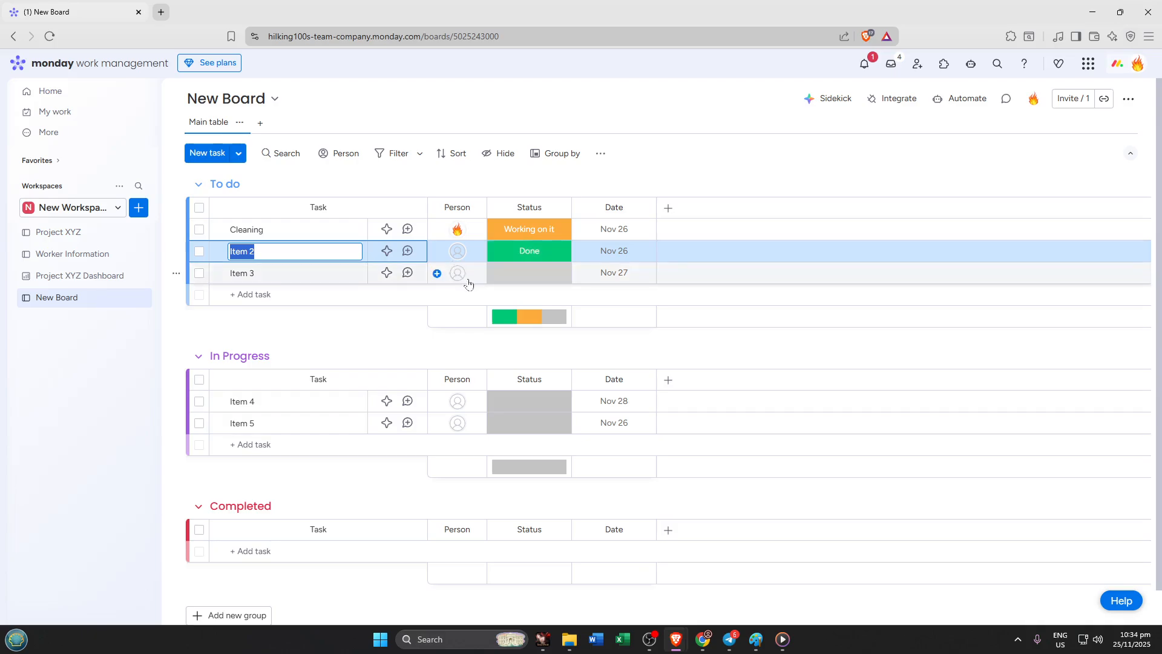
text(C)
key(BackSpace)
text(ng Tools)
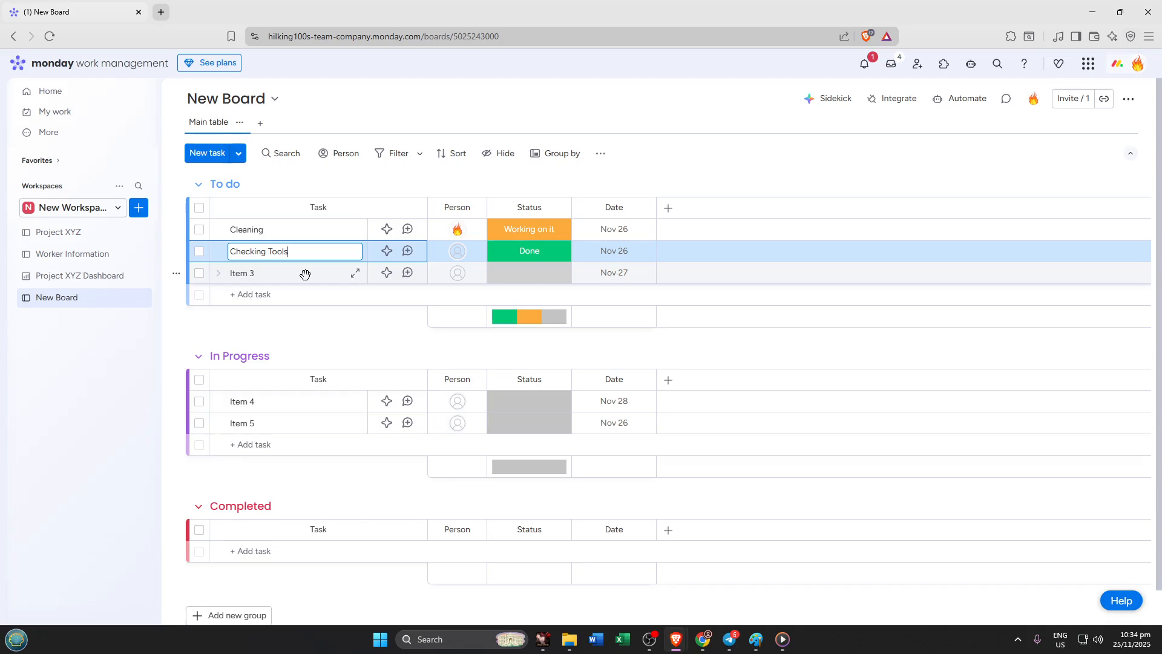
Rename the task Item 3 in the To do group as "Check Attendance"
click(262, 271)
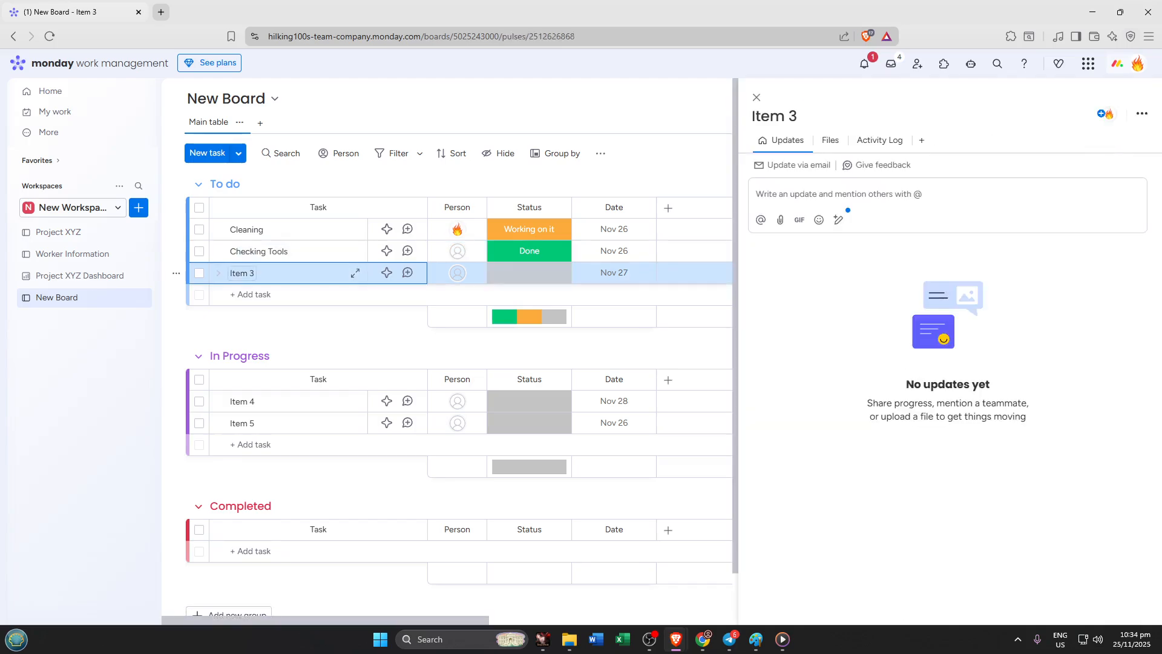
click(254, 273)
key(ctrl+a)
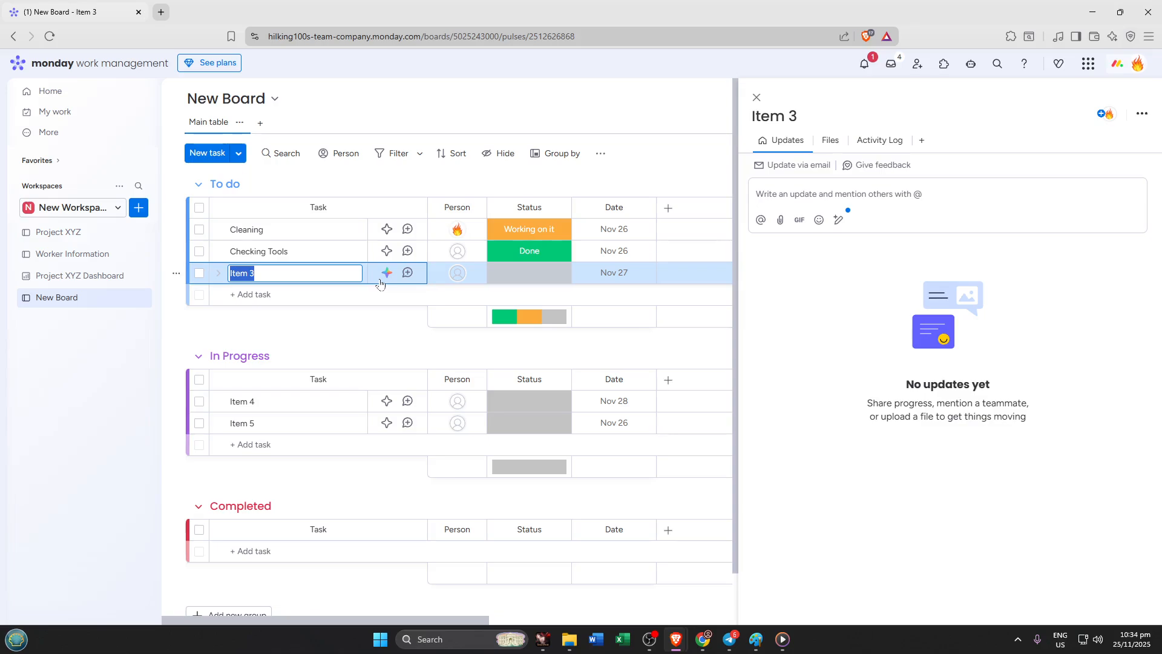
key(BackSpace)
text(Check Attendance)
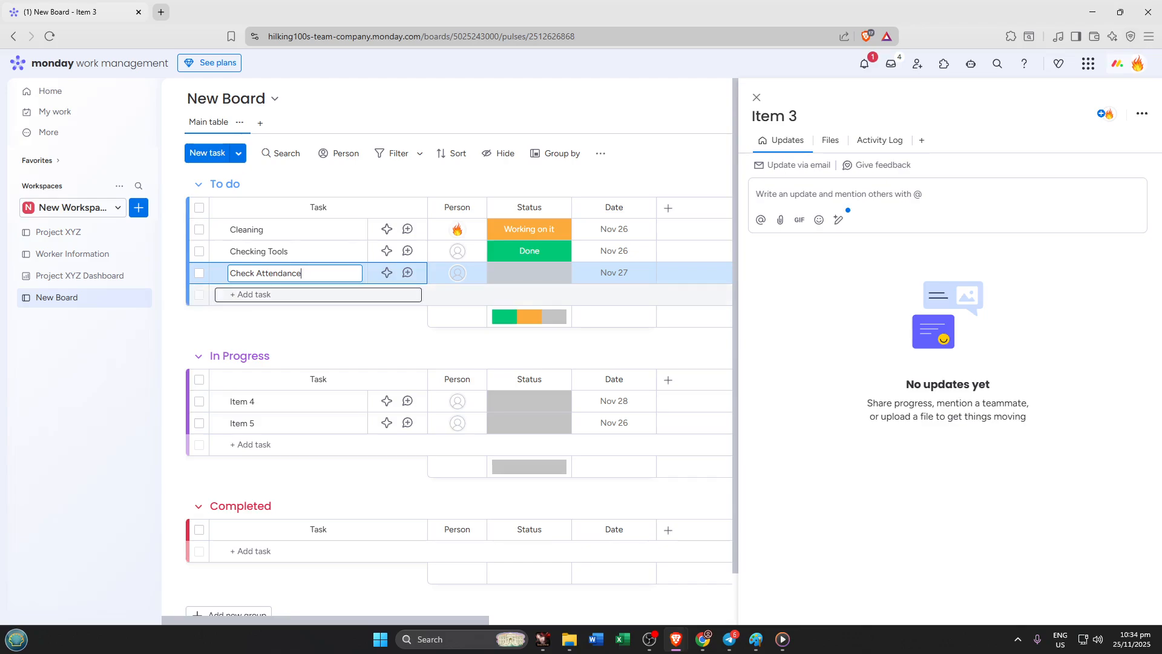
click(251, 294)
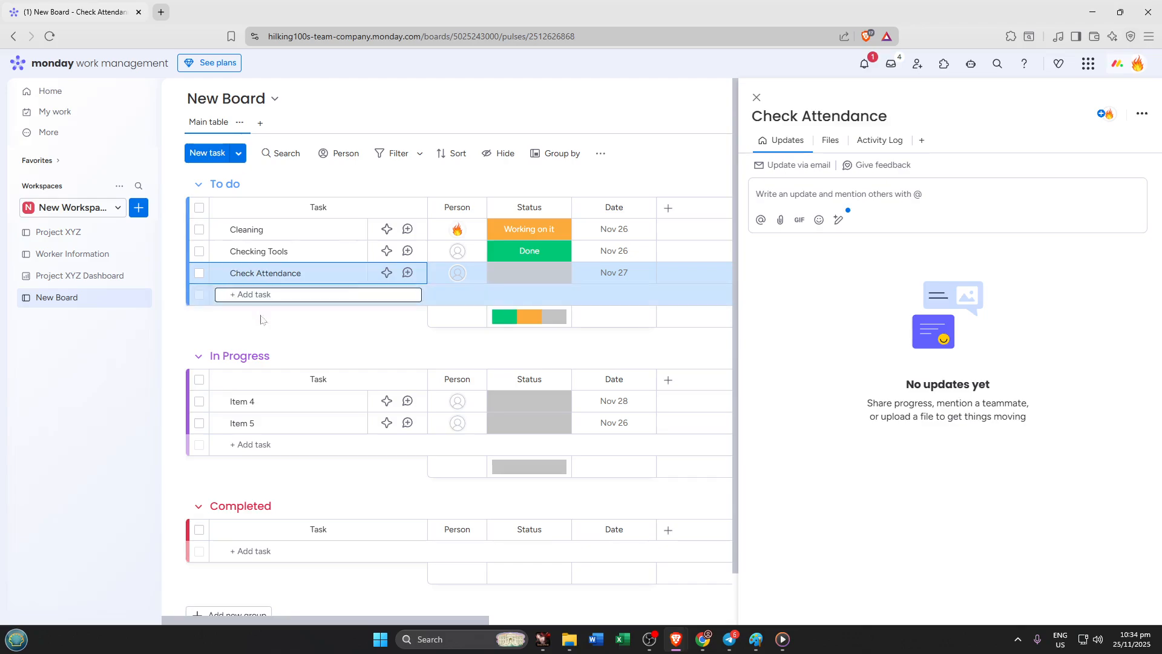
click(360, 319)
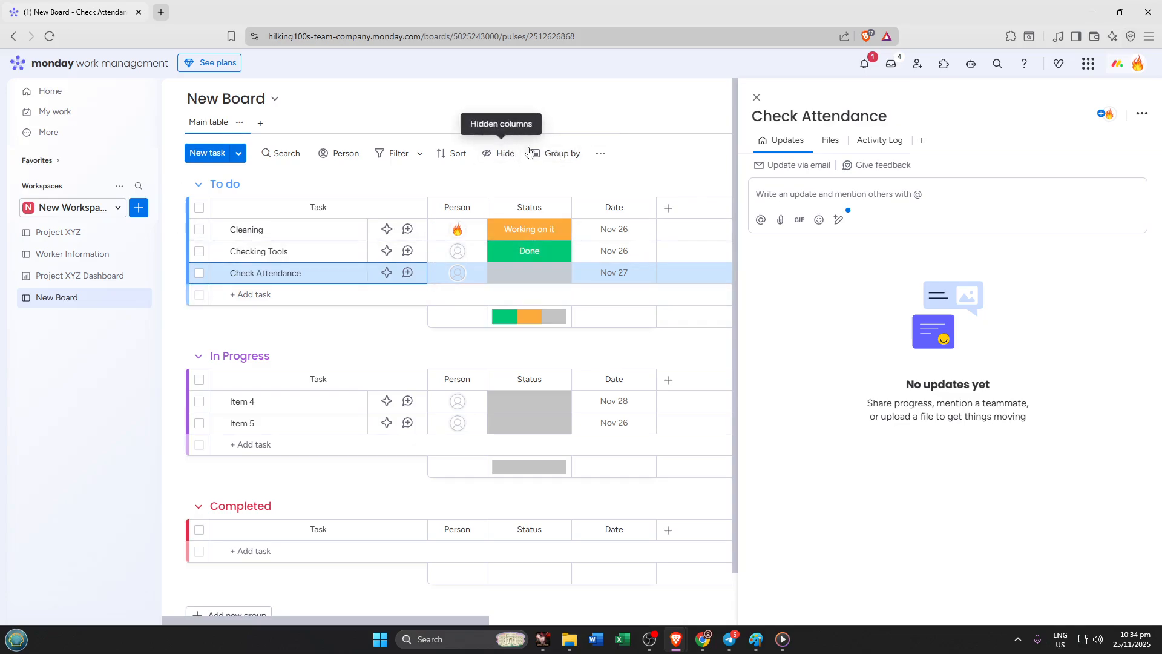
click(573, 152)
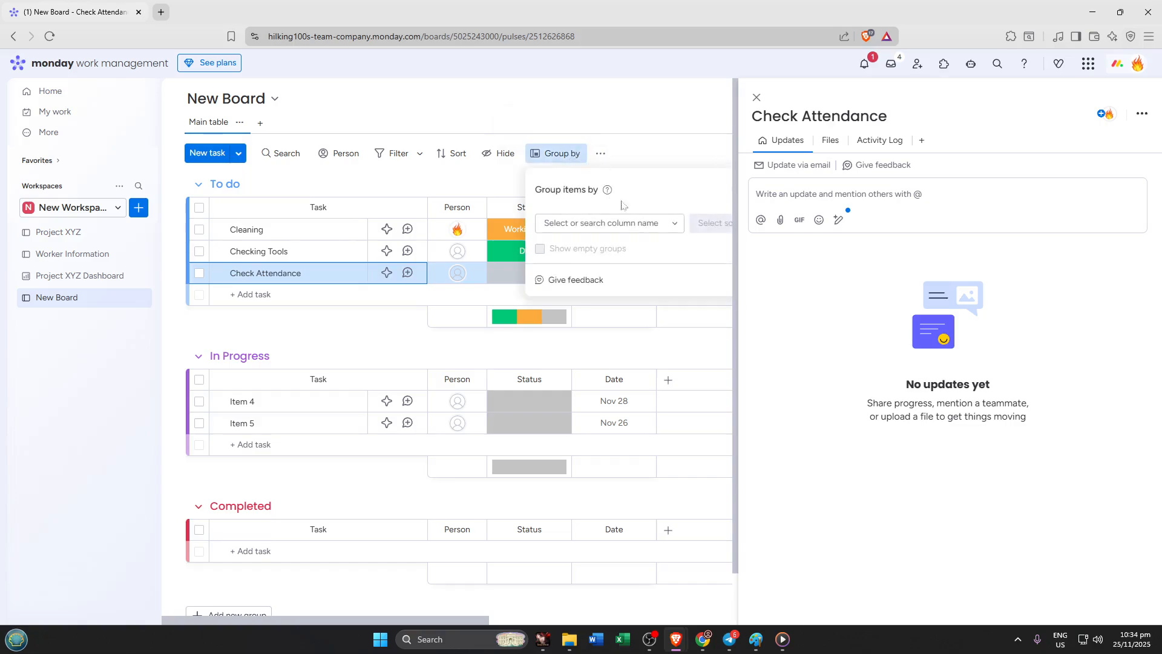
click(657, 224)
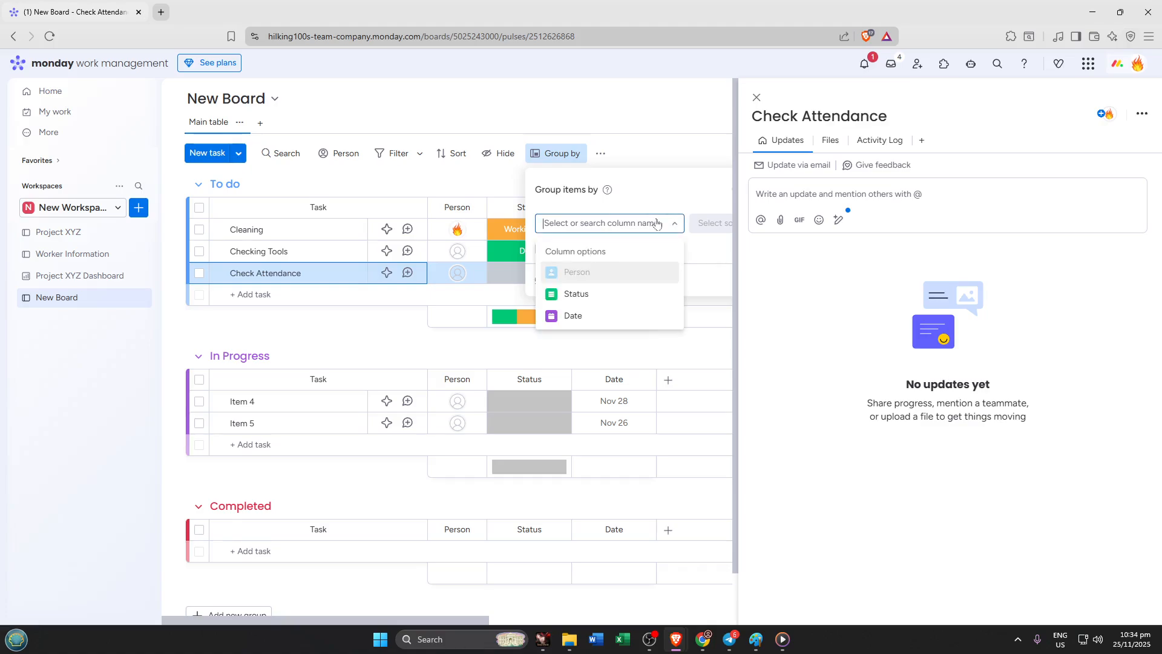
click(635, 159)
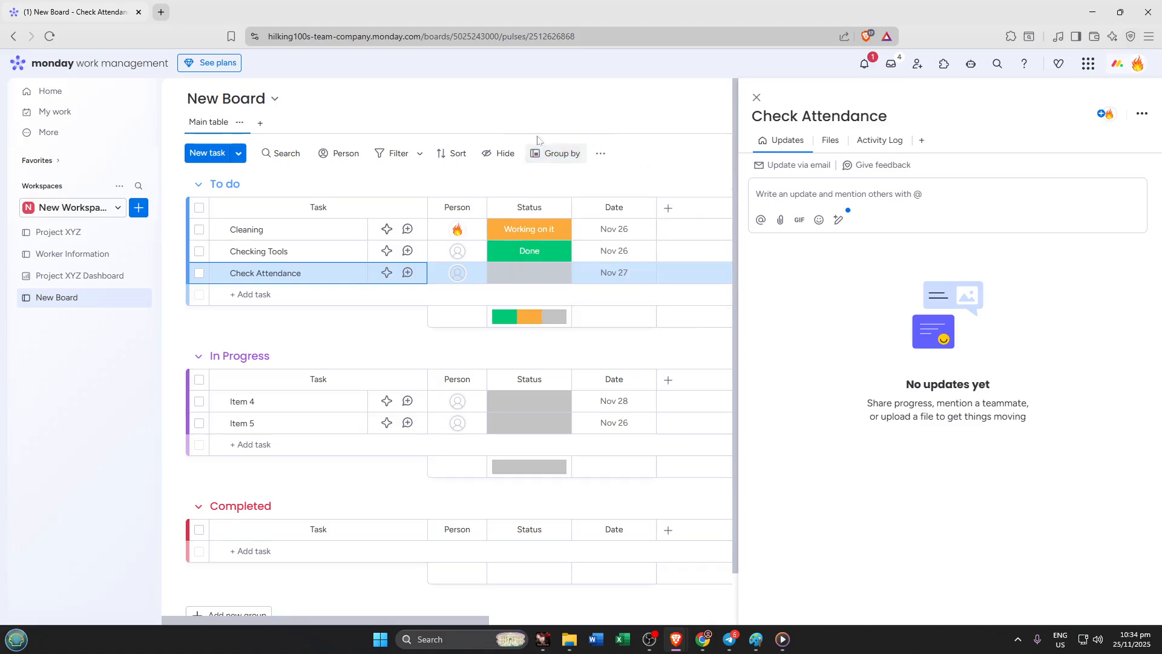
Add a Gantt view to the new board alongside its main table
click(261, 125)
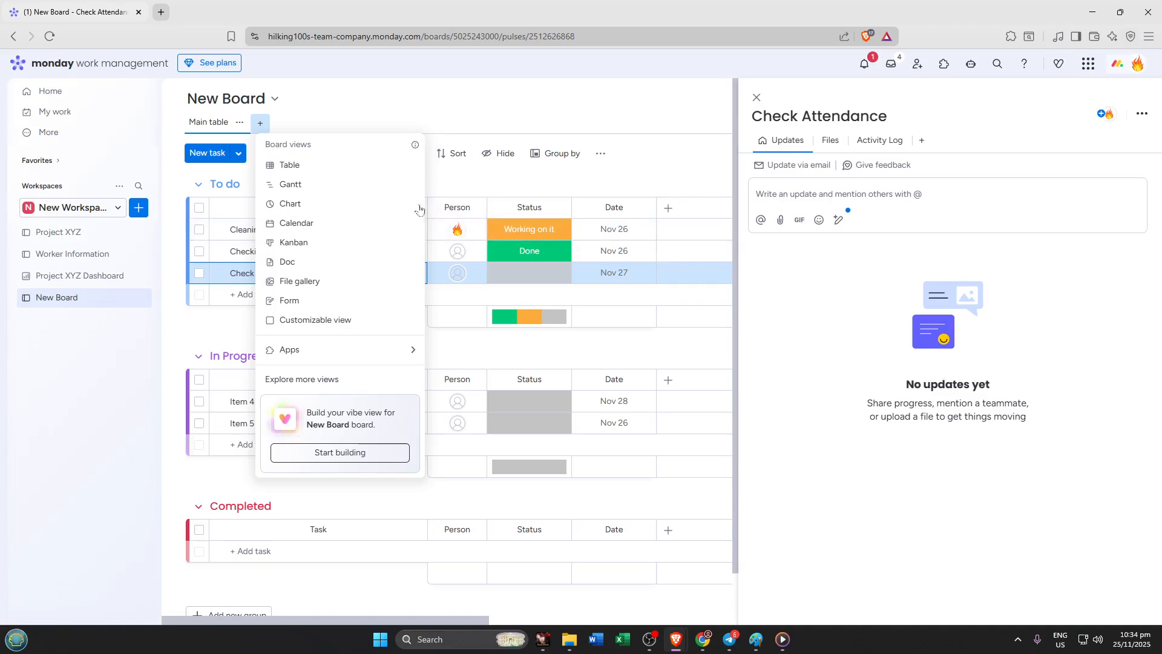
click(386, 194)
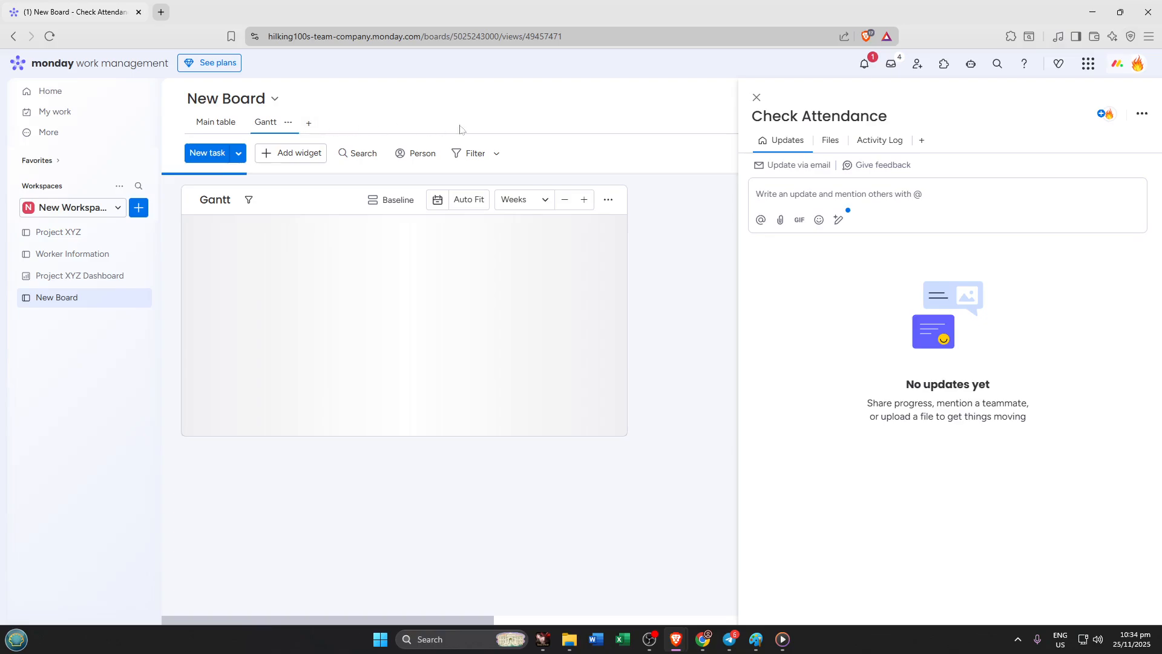
Add a Chart view to the new board alongside its main table and Gantt views
click(310, 124)
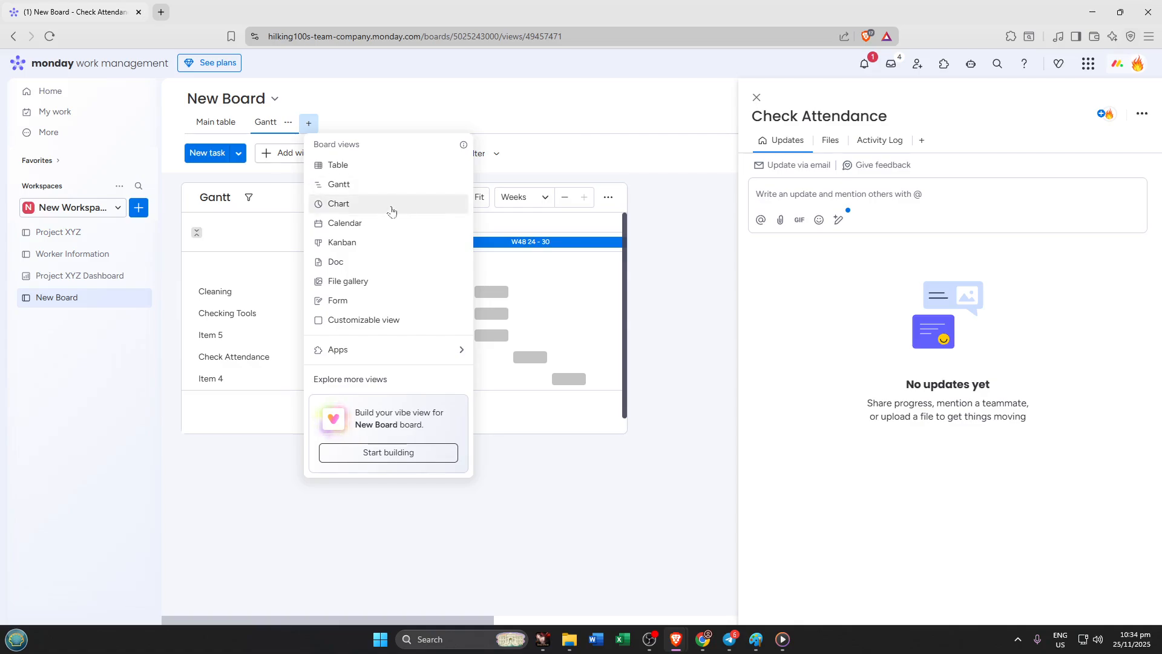
click(392, 211)
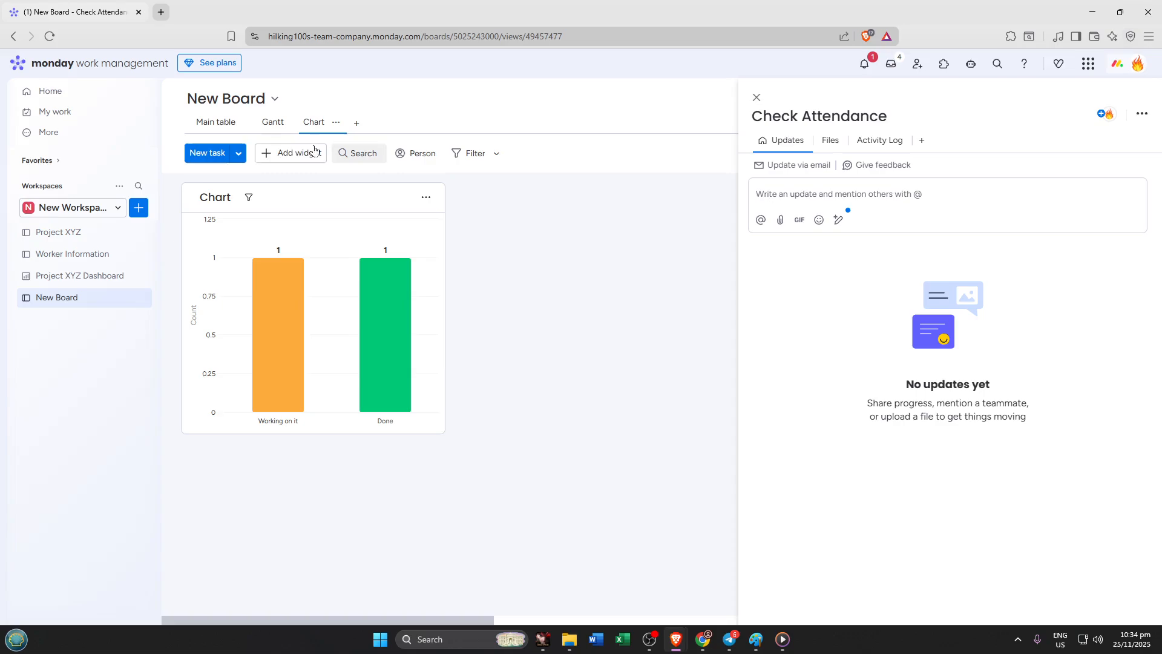
In the board's main table, set the date of the Check Attendance task to November 26, 2025
click(216, 123)
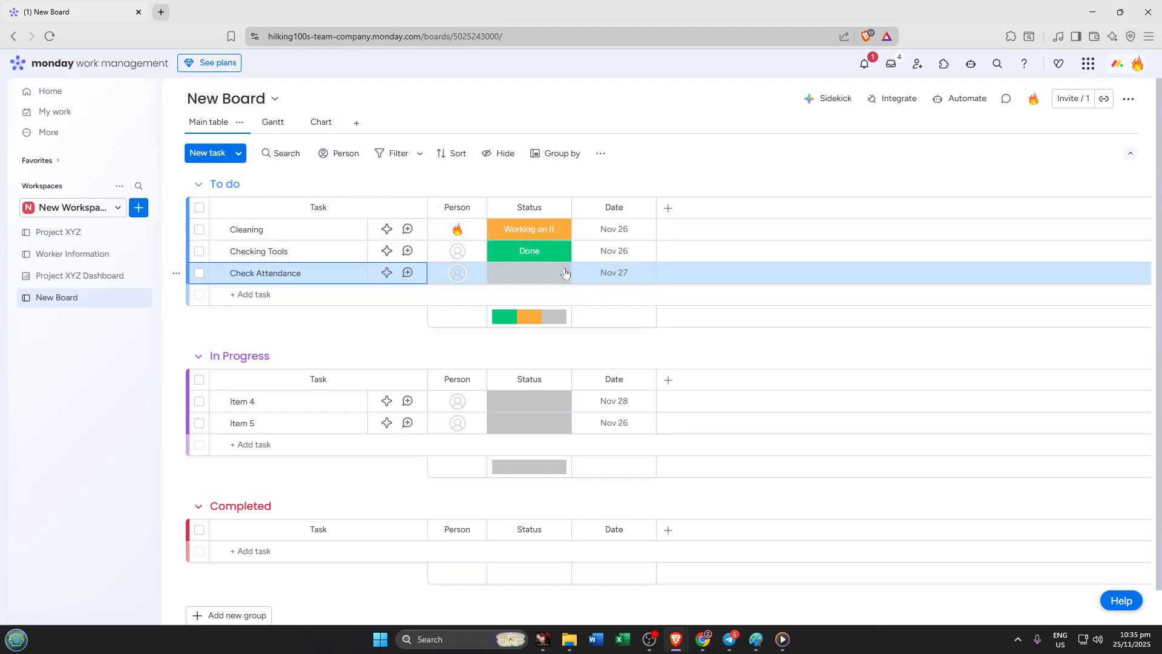
click(615, 273)
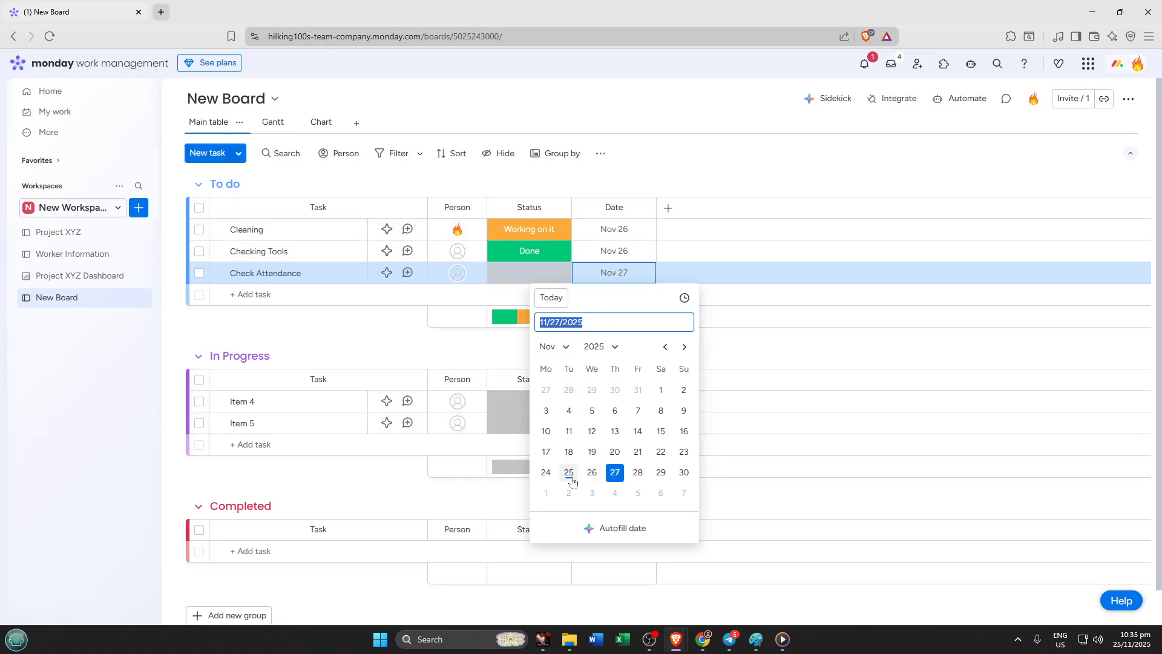
click(592, 472)
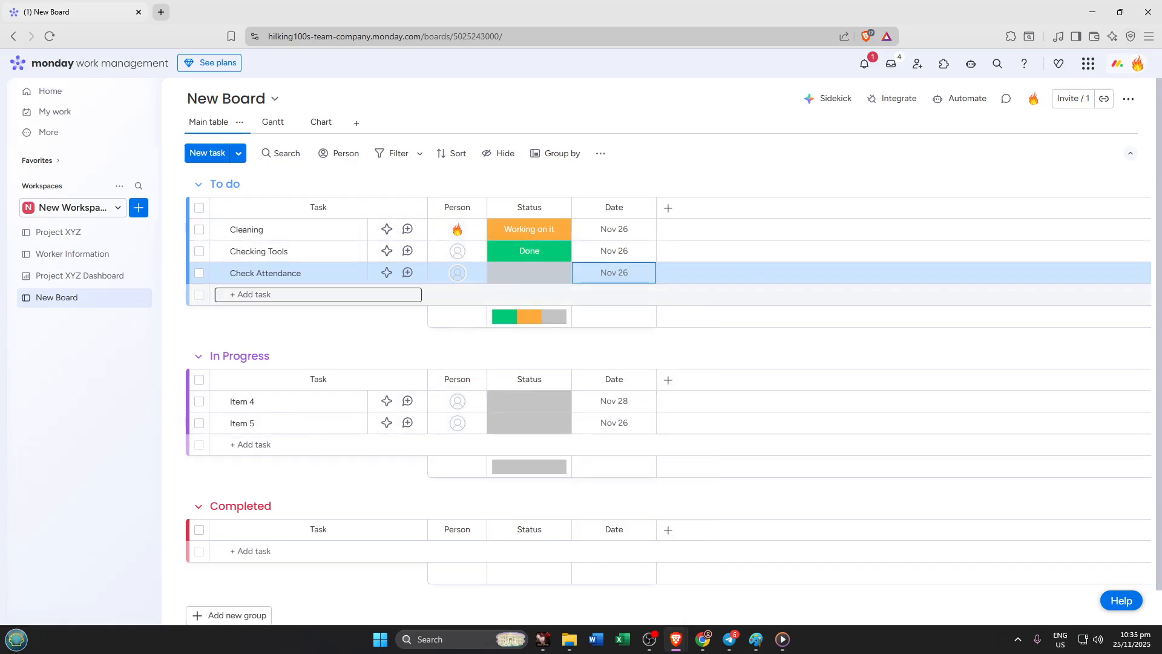
click(743, 314)
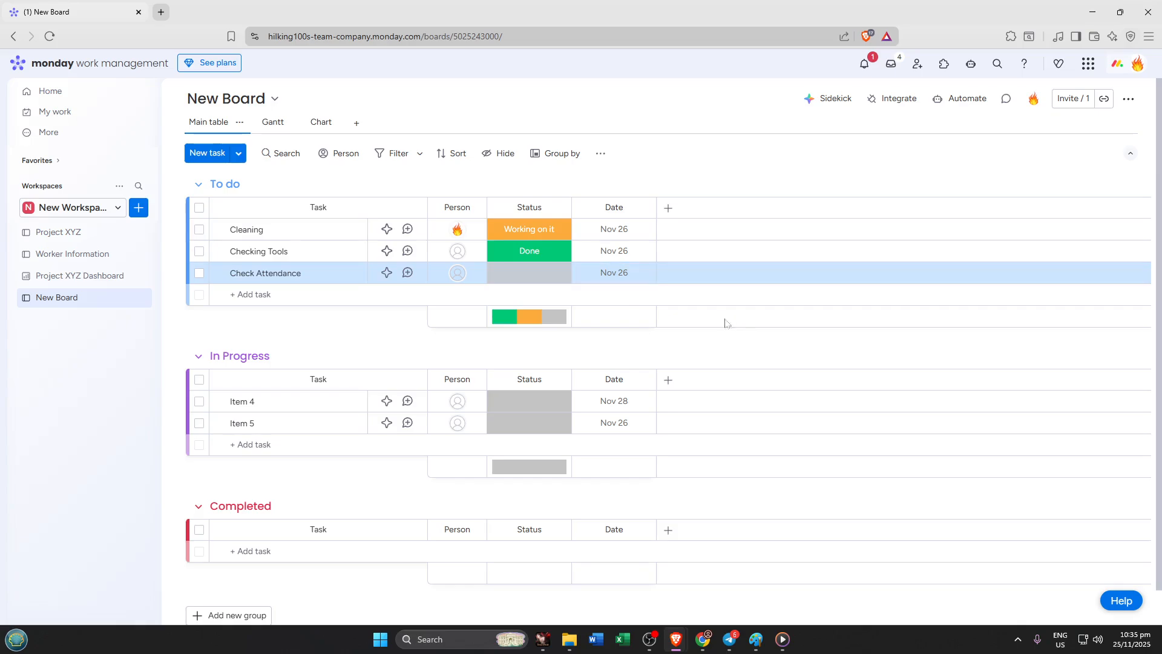